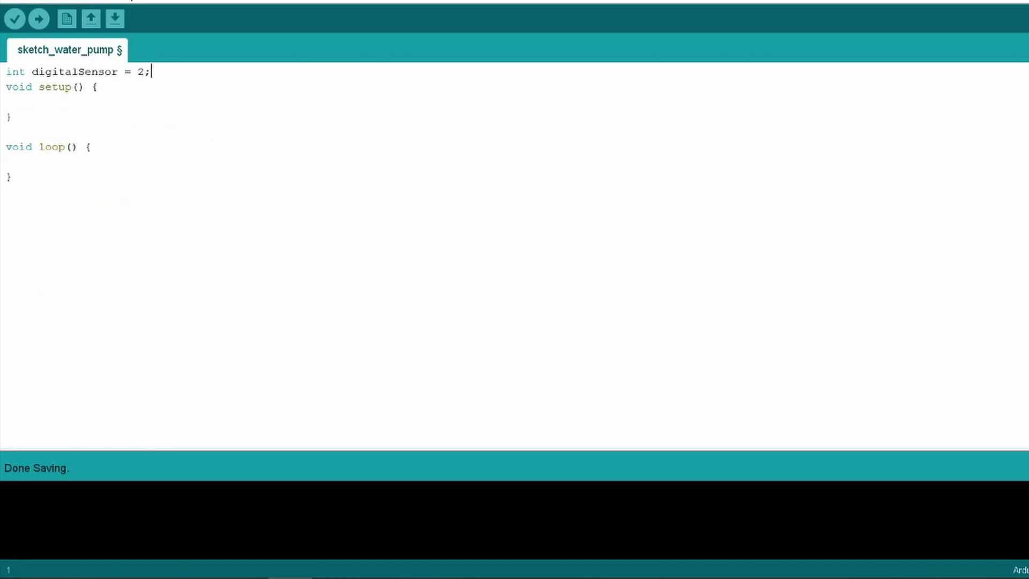
Declare int pumpPin = 8 and add pinMode lines for digitalSensor INPUT and pumpPin OUTPUT
{"action": "key", "text": "Return"}
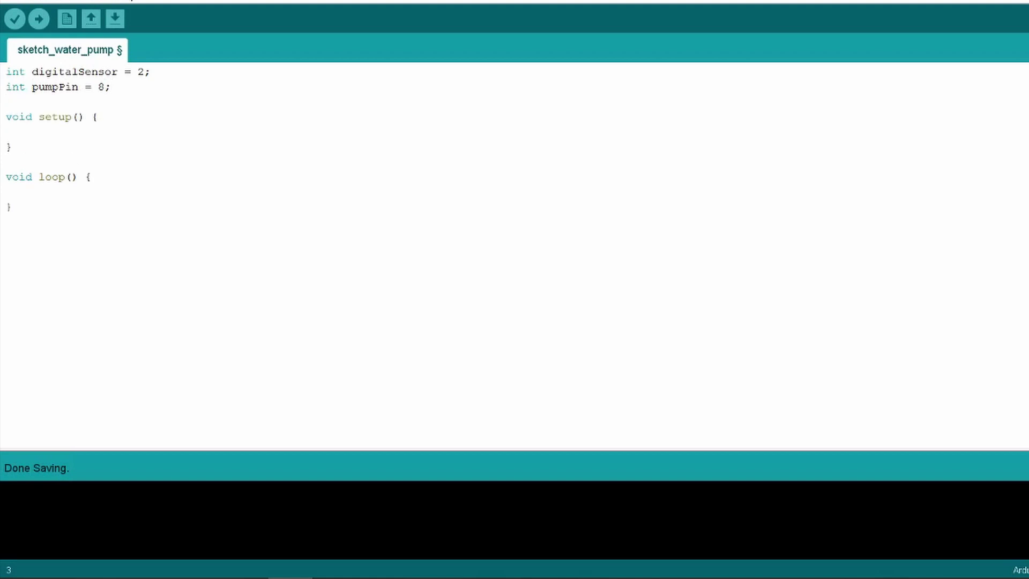
{"action": "key", "text": "Return"}
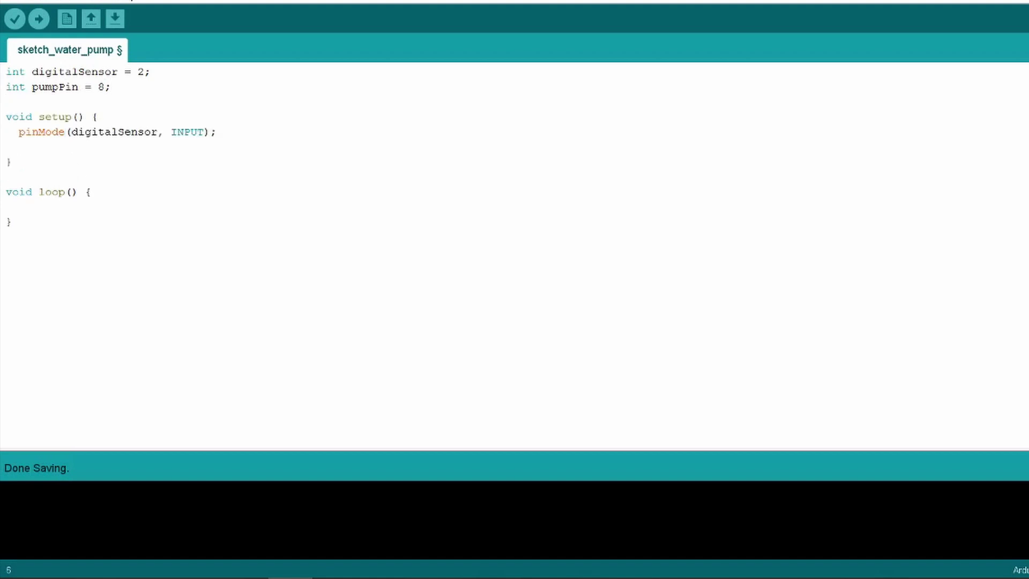
{"action": "type", "text": "pinMode(pumpPin, OUTPUT"}
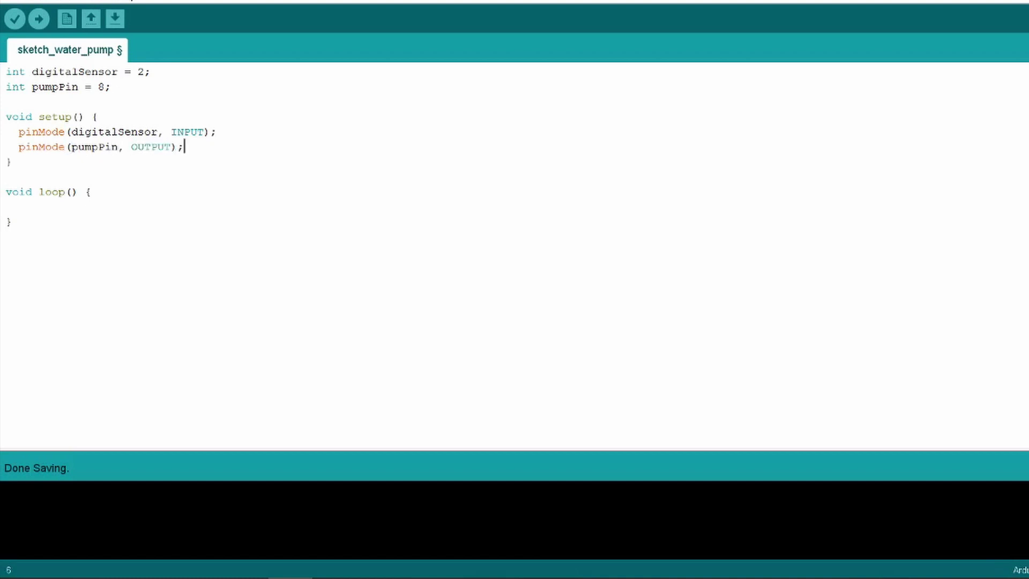
{"action": "key", "text": "Tab"}
{"action": "type", "text": "if(digitalR"}
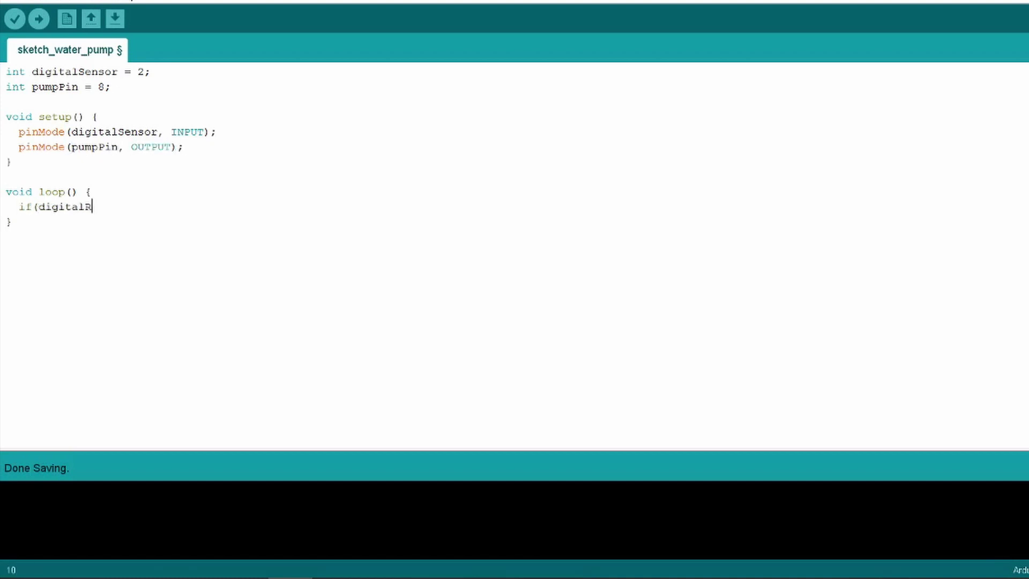
{"action": "type", "text": "ead(digitalSensor) ="}
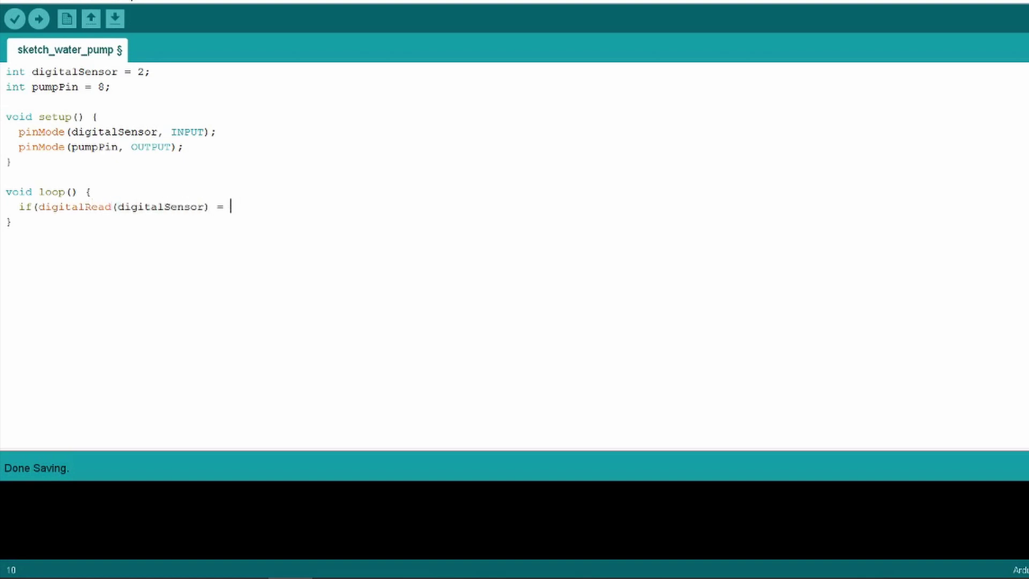
{"action": "type", "text": "IGH){"}
{"action": "type", "text": "Write(pumpPin,"}
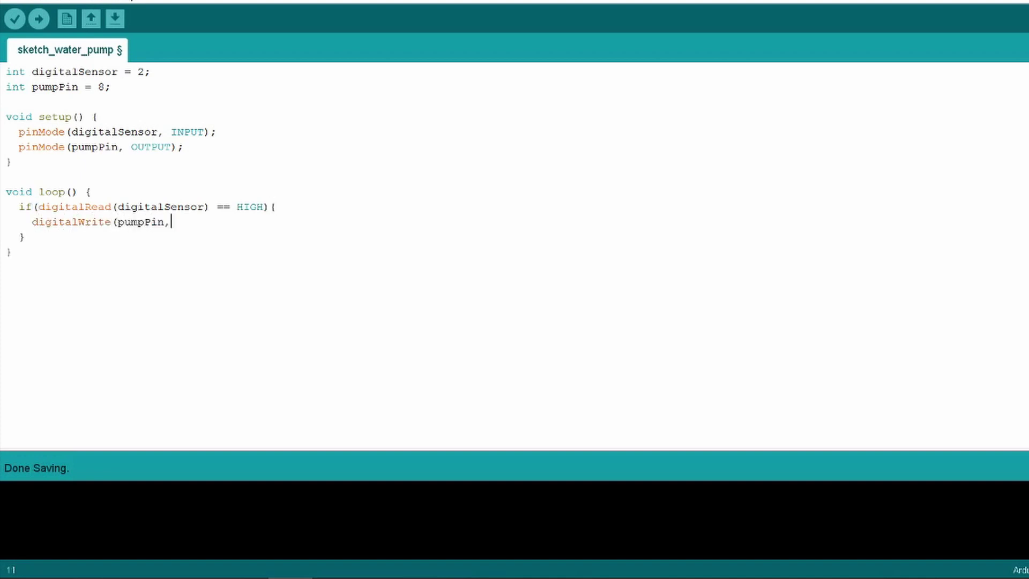
{"action": "type", "text": ";"}
Write the if (digitalRead(digitalSensor) == HIGH) block: pump on, delay(1500), off, then delay(3600000)
{"action": "key", "text": "Return"}
{"action": "type", "text": "deka"}
{"action": "type", "text": "lay("}
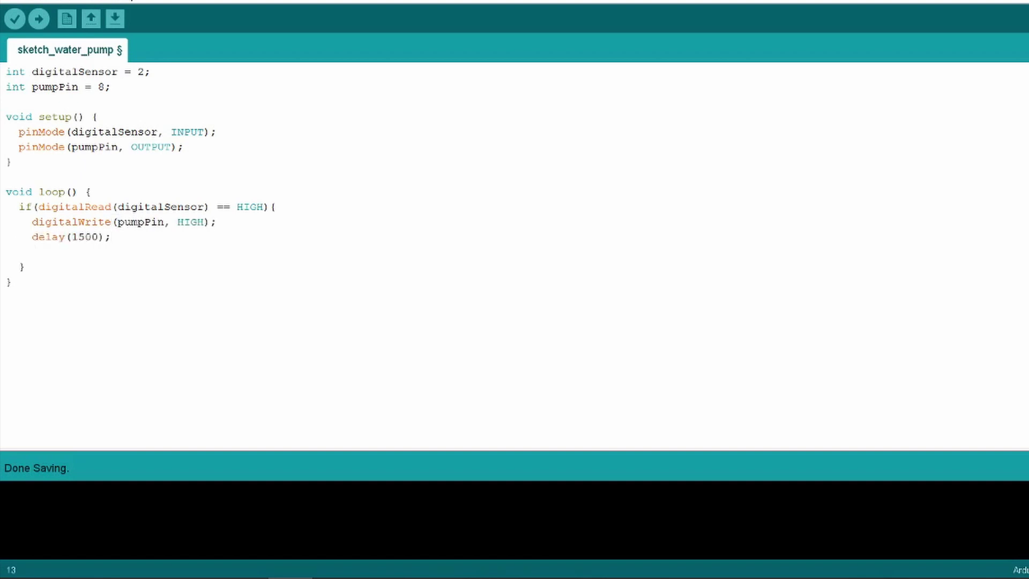
{"action": "type", "text": "ite(pumpPin, LOW"}
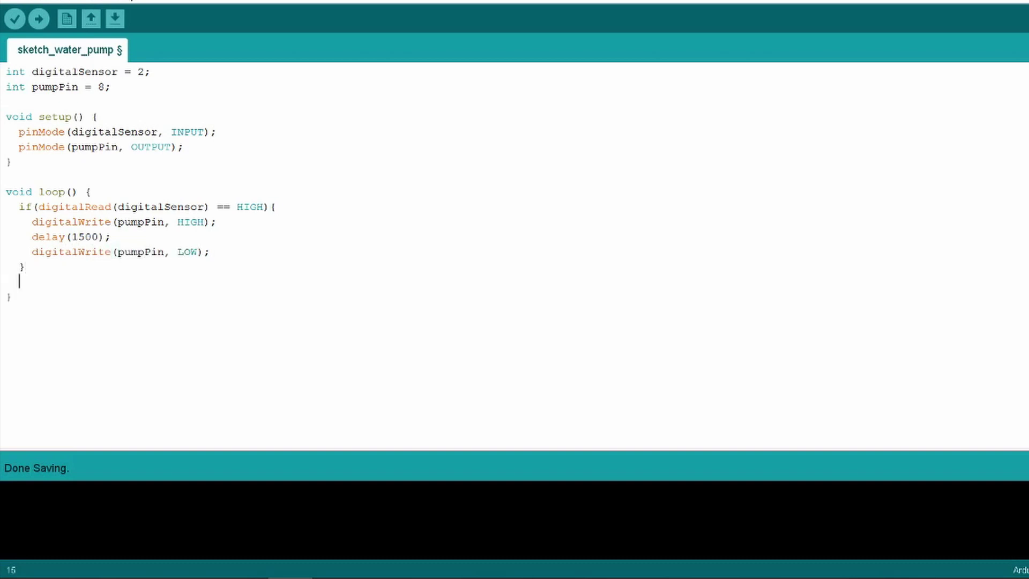
{"action": "type", "text": "3600000);"}
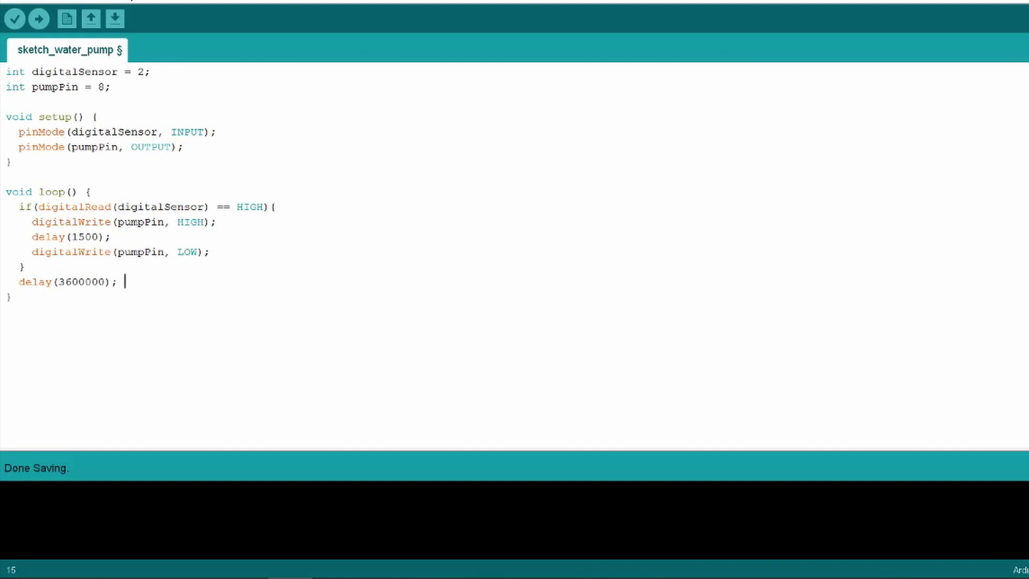